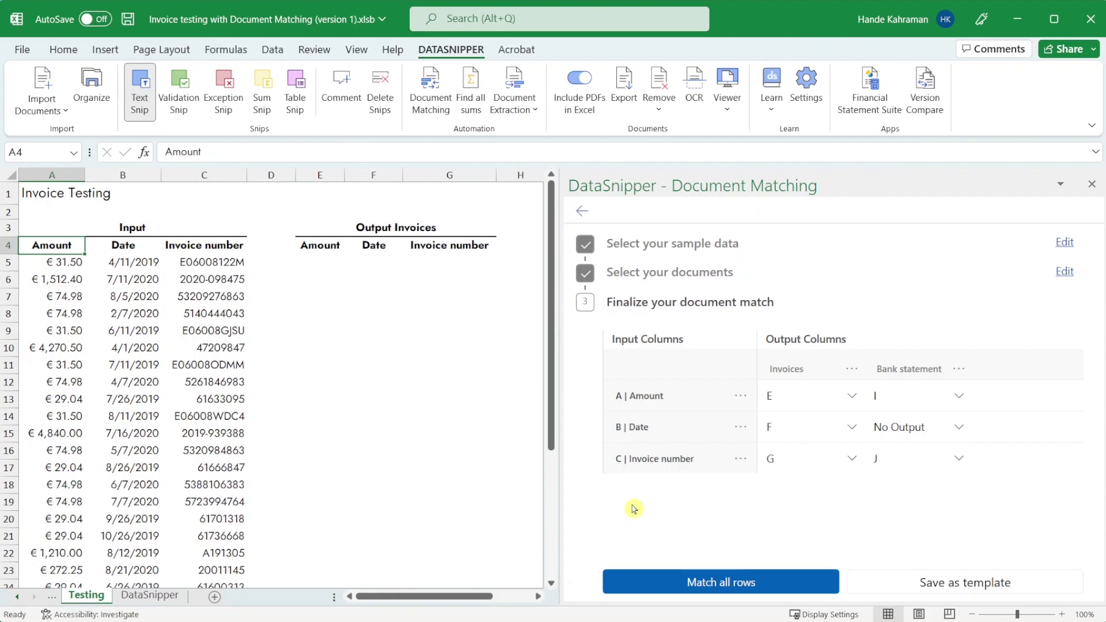
# Step: After reviewing the Amount options, make Invoice number mandatory and match all rows
pyautogui.click(741, 396)
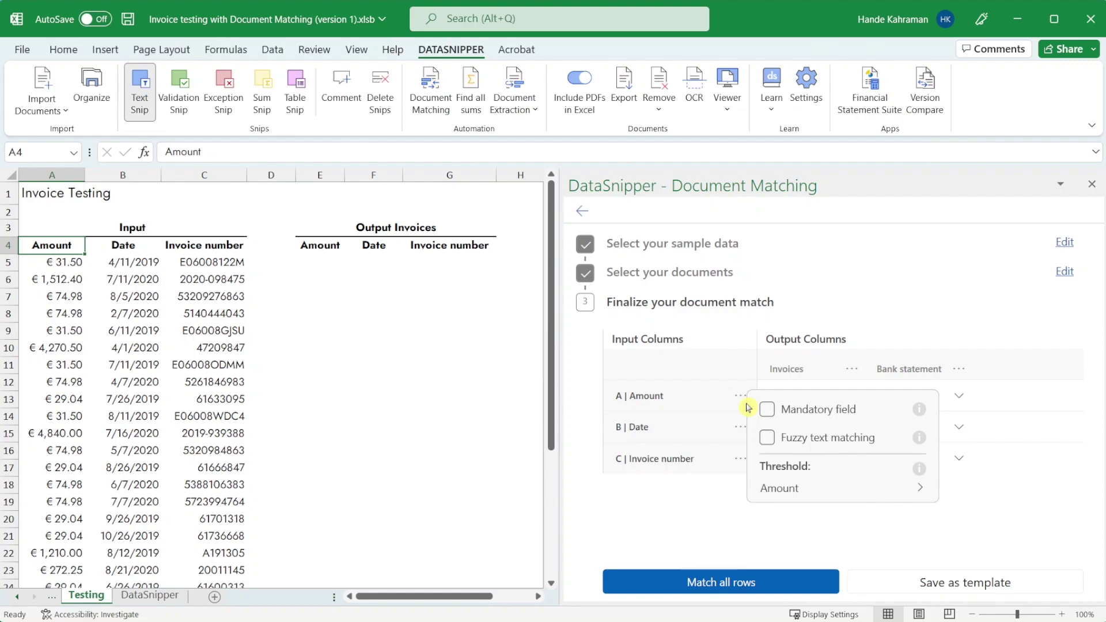
pyautogui.click(662, 498)
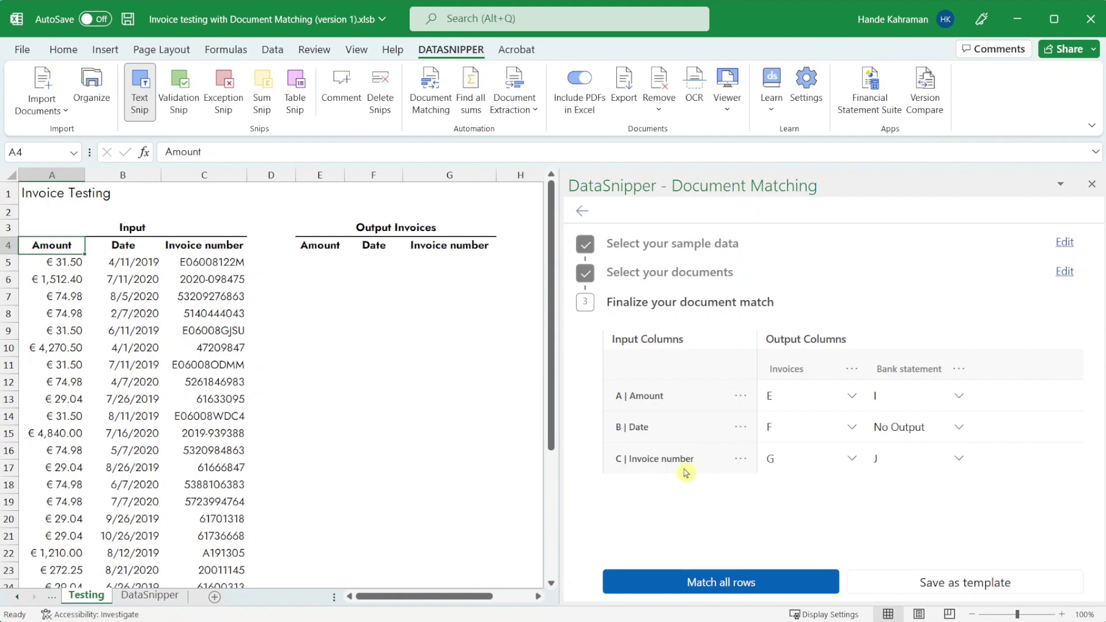
pyautogui.click(742, 459)
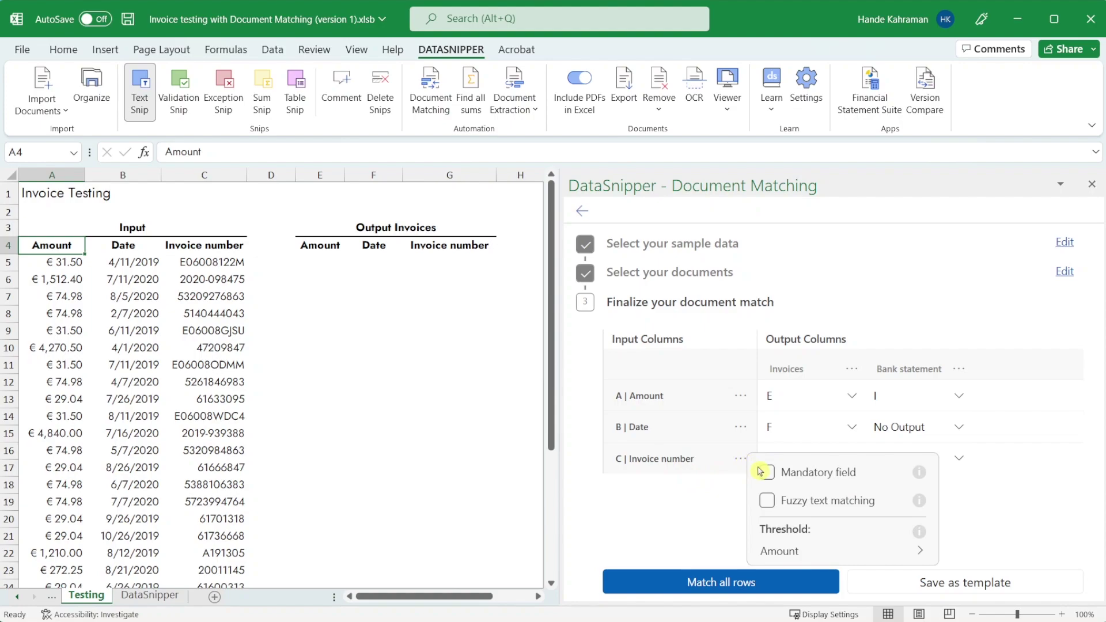
pyautogui.click(767, 474)
pyautogui.click(711, 501)
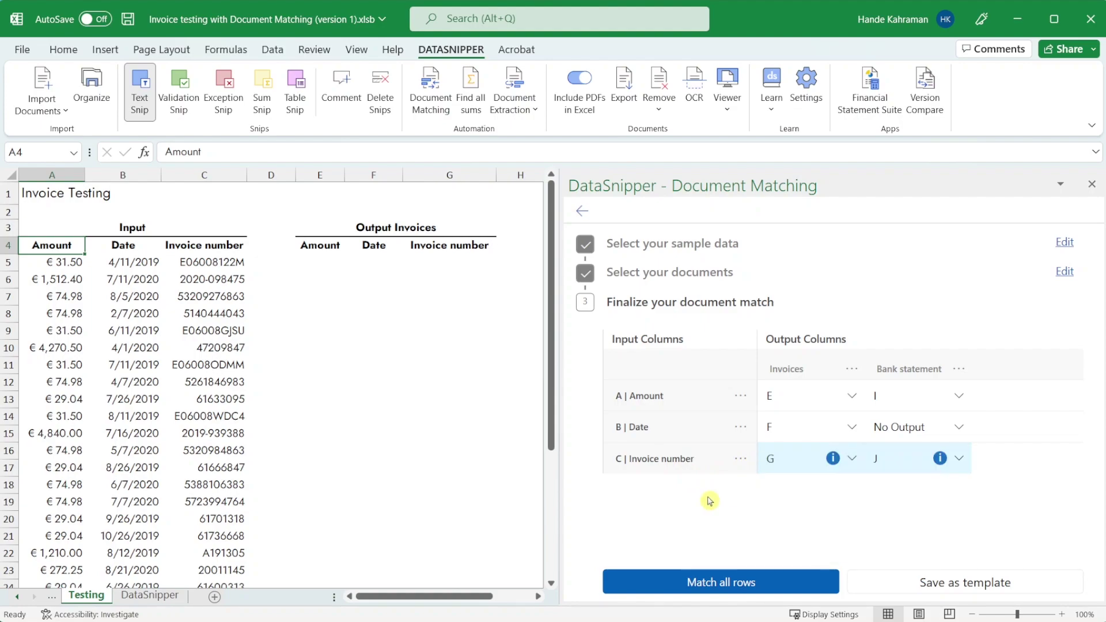
pyautogui.click(702, 582)
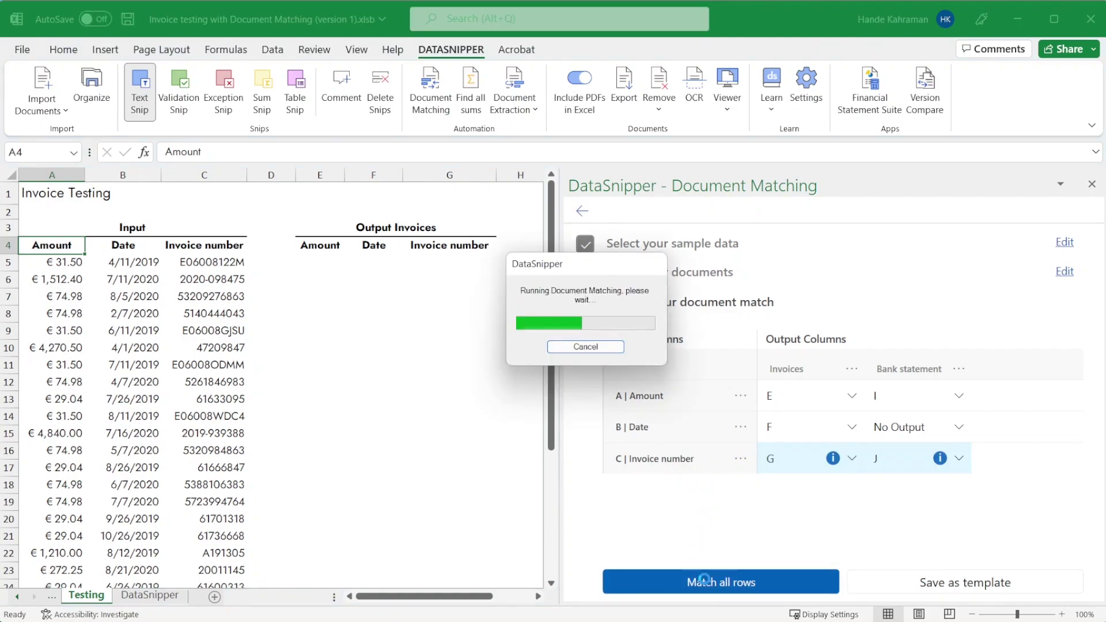
# Step: Select empty cells E22:G22 and import InvoiceA191305.pdf into the Invoices folder
pyautogui.click(705, 351)
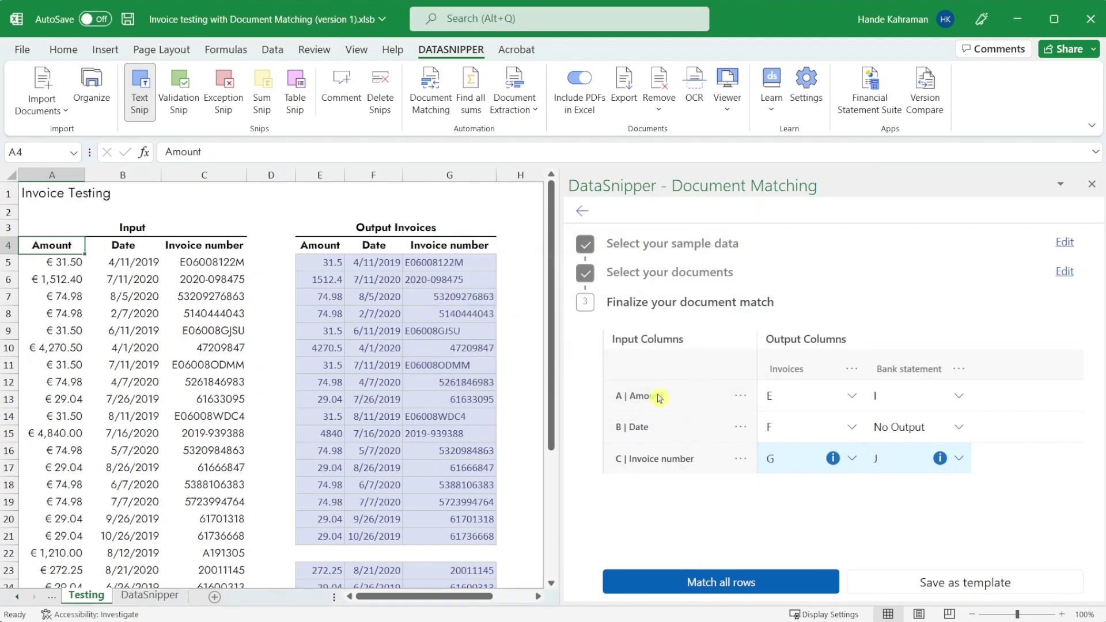
pyautogui.moveTo(321, 554); pyautogui.dragTo(470, 553)
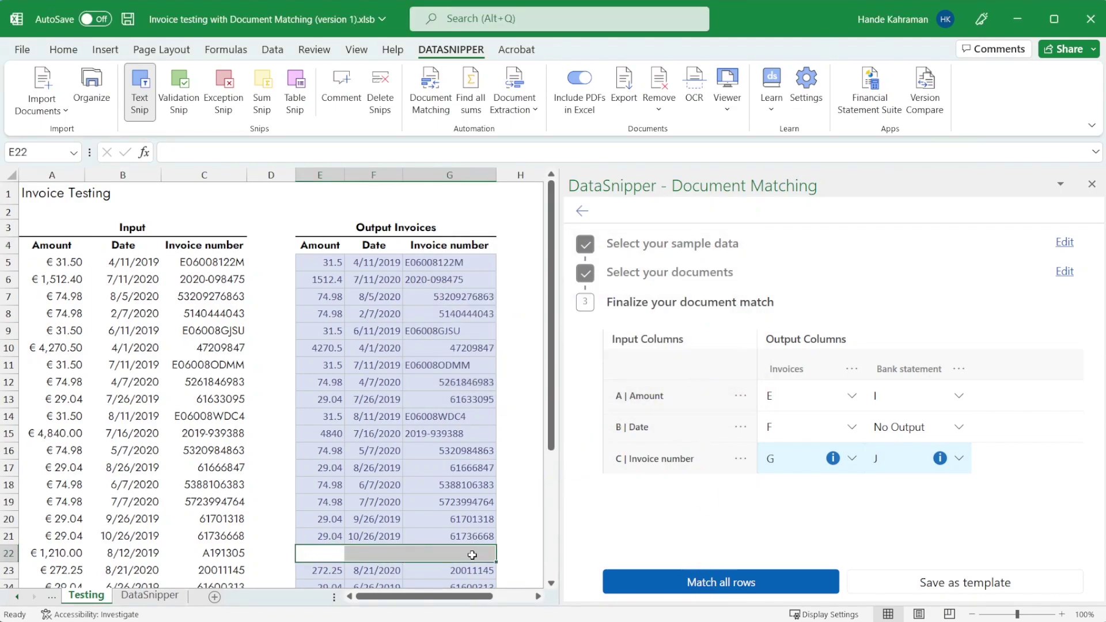
pyautogui.click(92, 86)
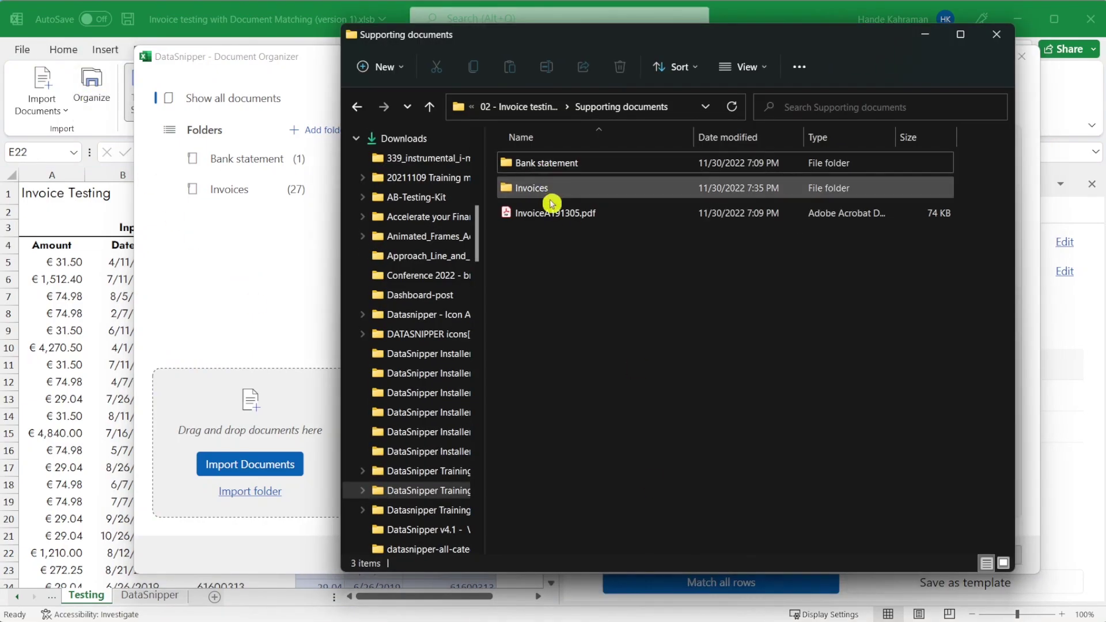
pyautogui.moveTo(554, 212); pyautogui.dragTo(251, 194)
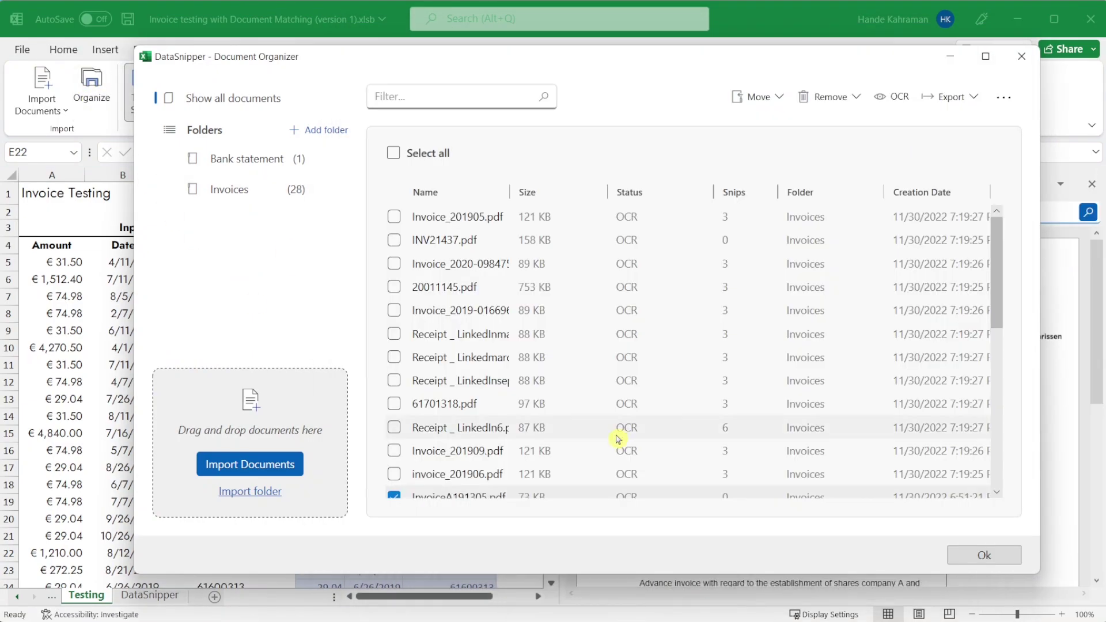
pyautogui.click(968, 556)
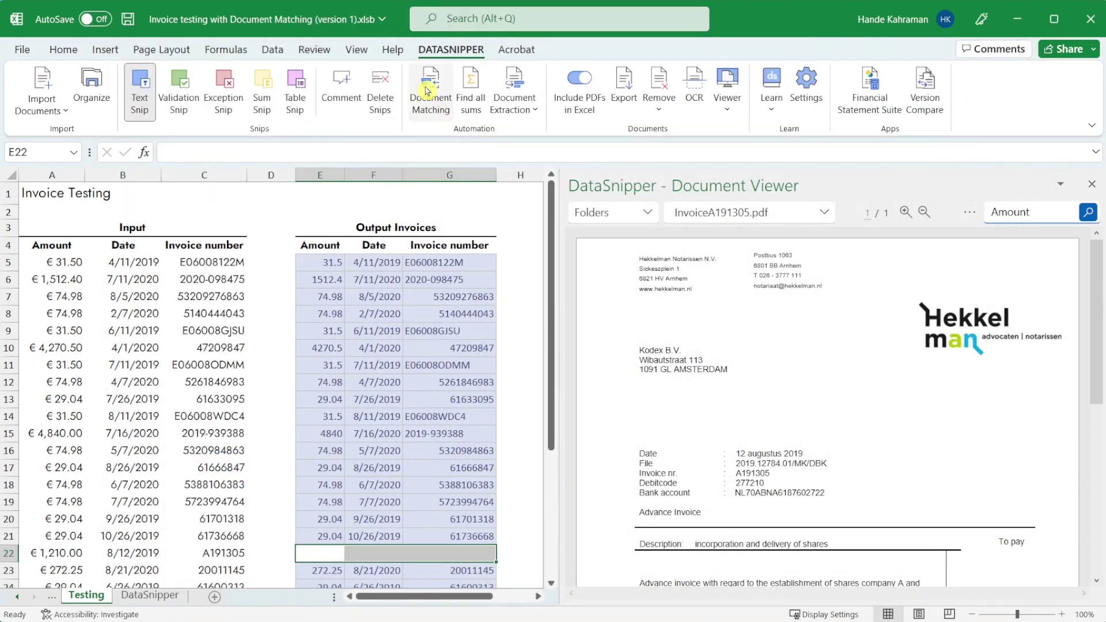
# Step: Rerun matching on all rows, overwriting existing outputs, and select the still-empty amount E22
pyautogui.click(430, 91)
pyautogui.click(703, 583)
pyautogui.click(568, 351)
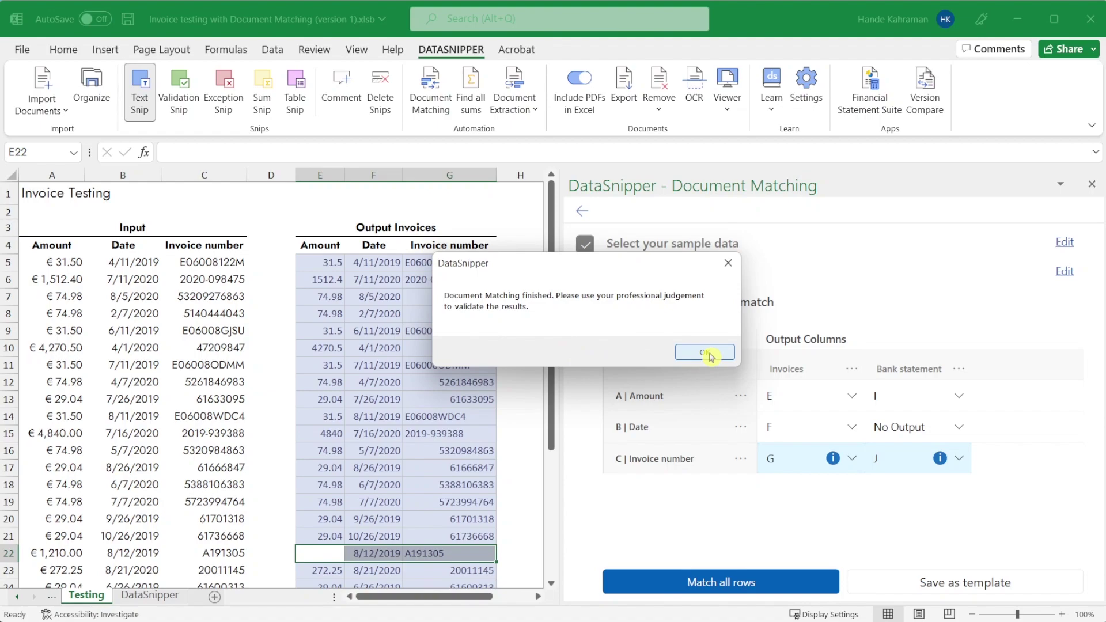
pyautogui.click(708, 351)
pyautogui.click(320, 557)
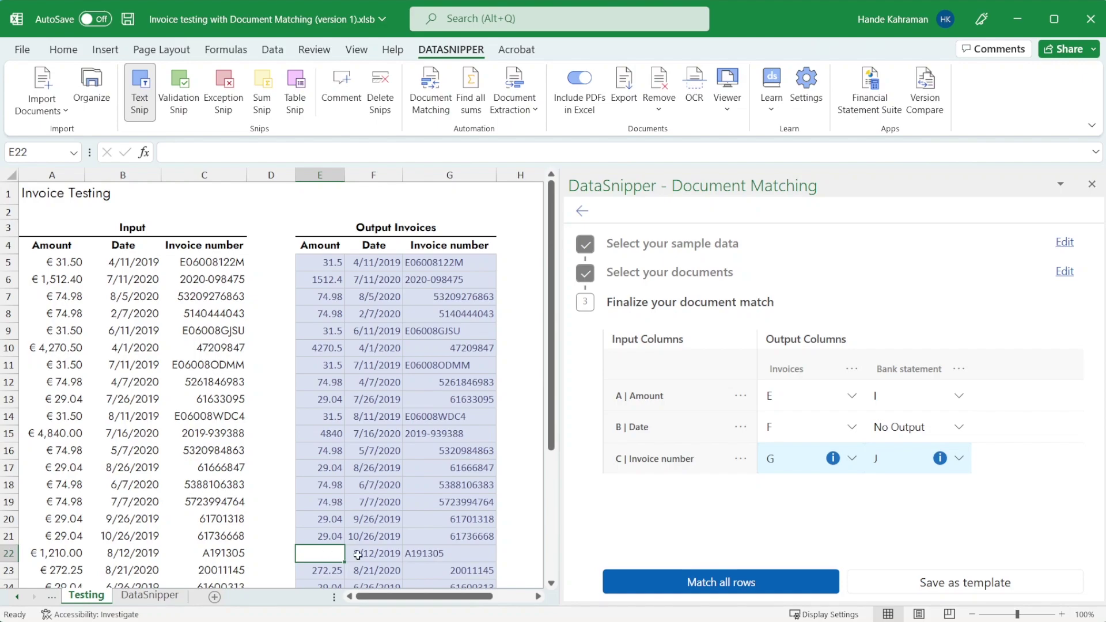
# Step: Set an amount threshold for the Amount column, rerun matching with overwrite, and select E22:G22
pyautogui.click(741, 399)
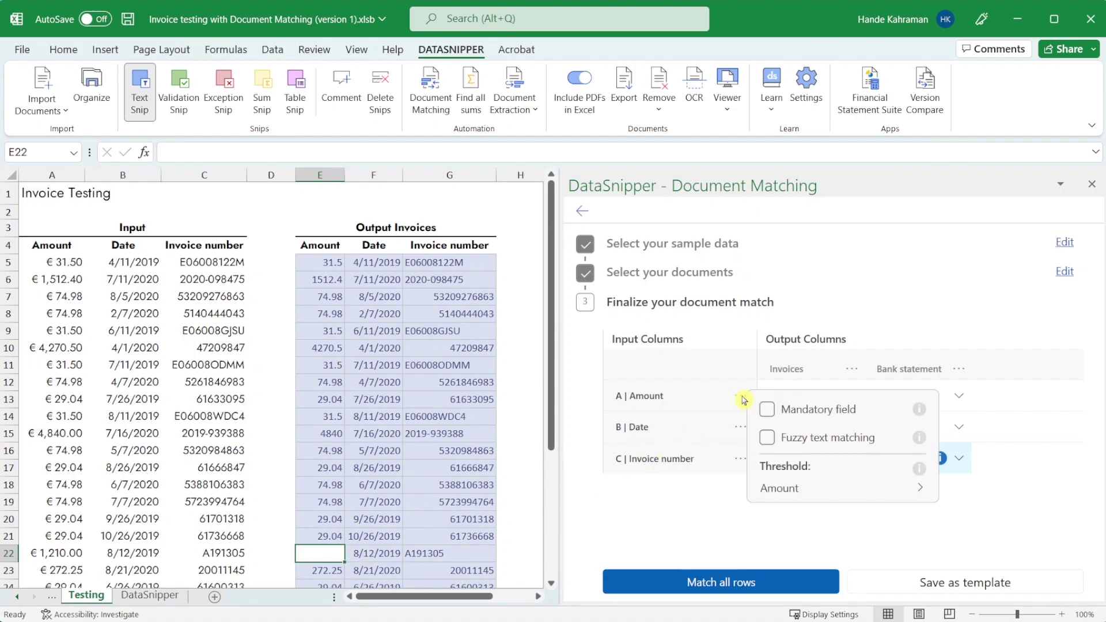
pyautogui.click(783, 489)
pyautogui.click(1032, 580)
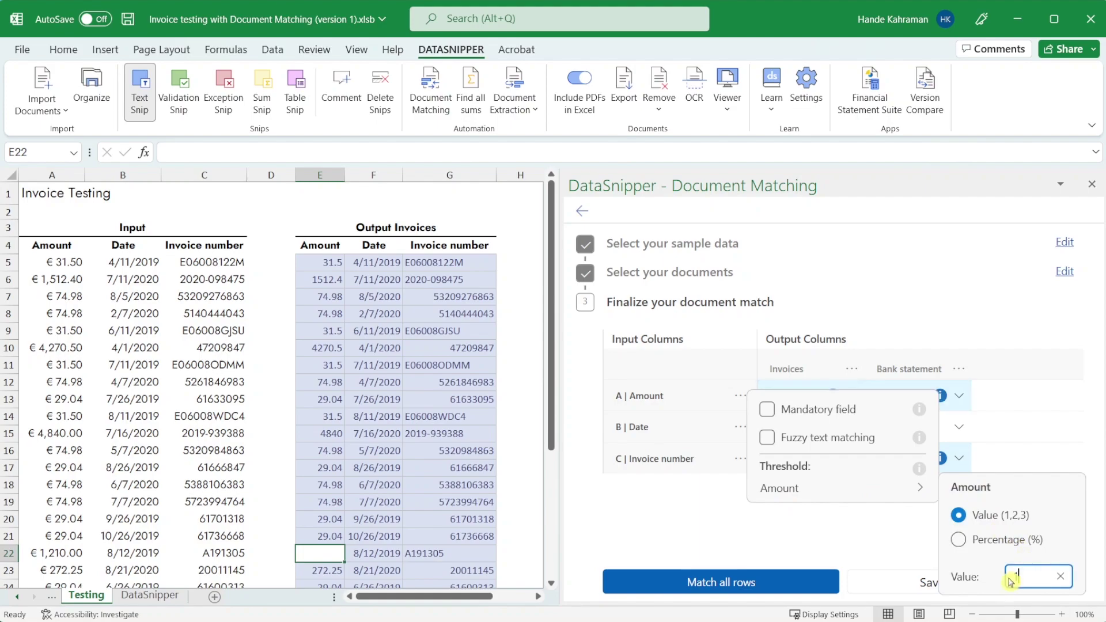
pyautogui.click(840, 539)
pyautogui.click(725, 588)
pyautogui.click(586, 355)
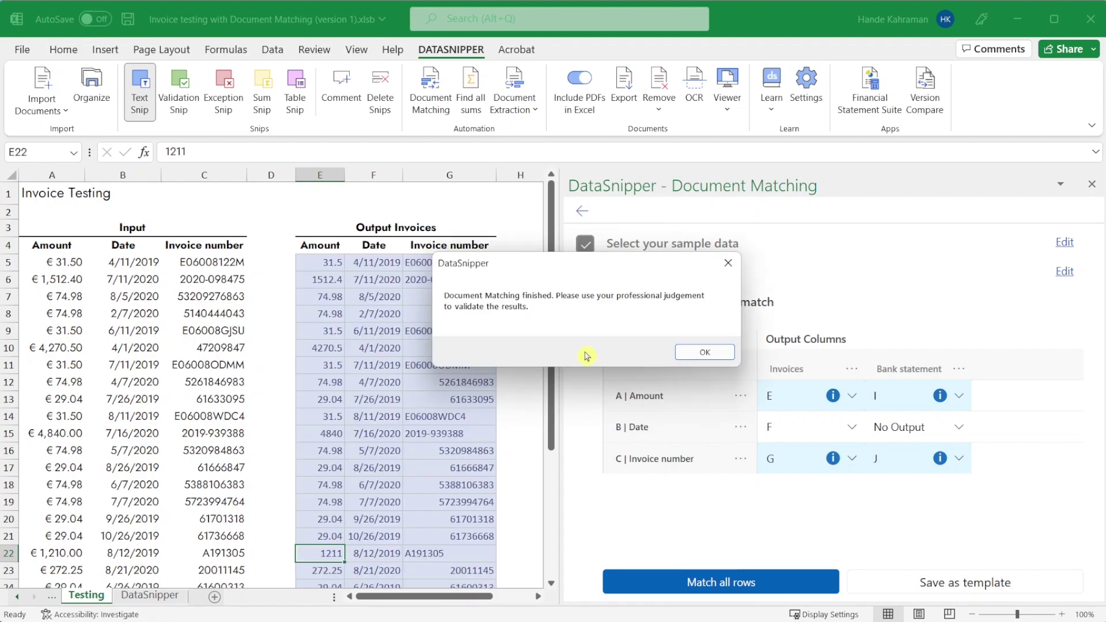
pyautogui.click(706, 351)
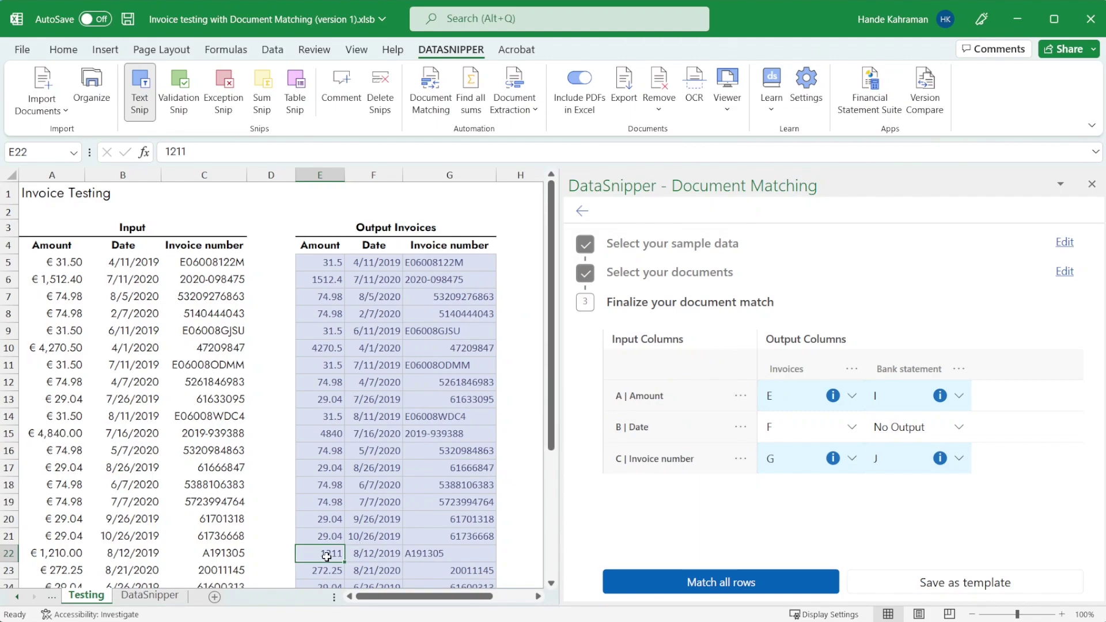
pyautogui.moveTo(328, 556); pyautogui.dragTo(432, 557)
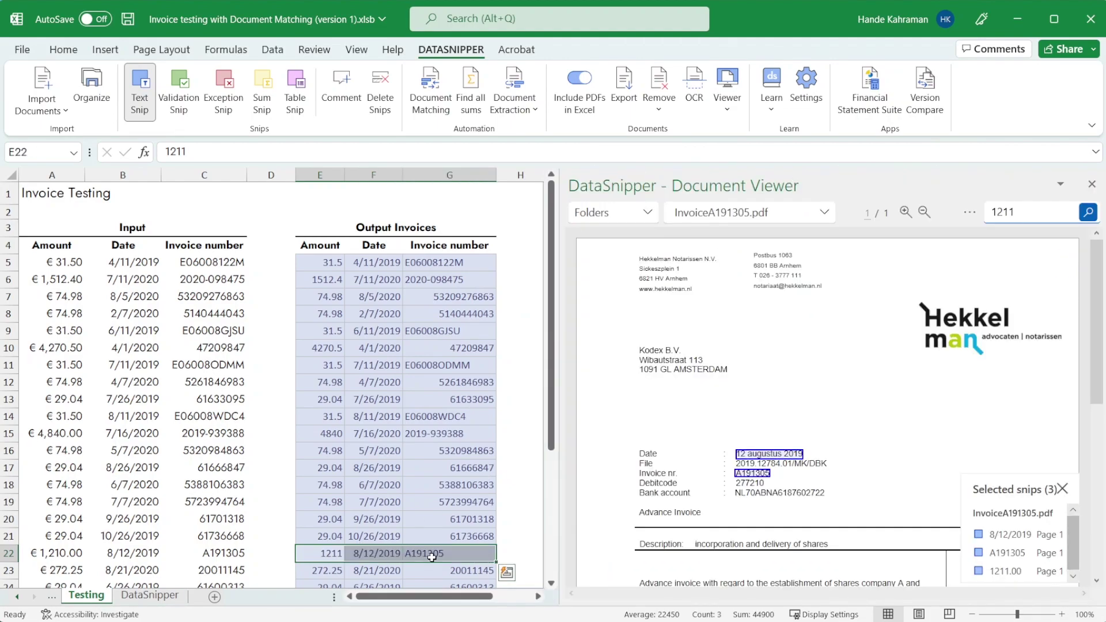
# Step: Turn on fuzzy text matching for Description, rerun matching, and view cell I5's source
pyautogui.click(820, 491)
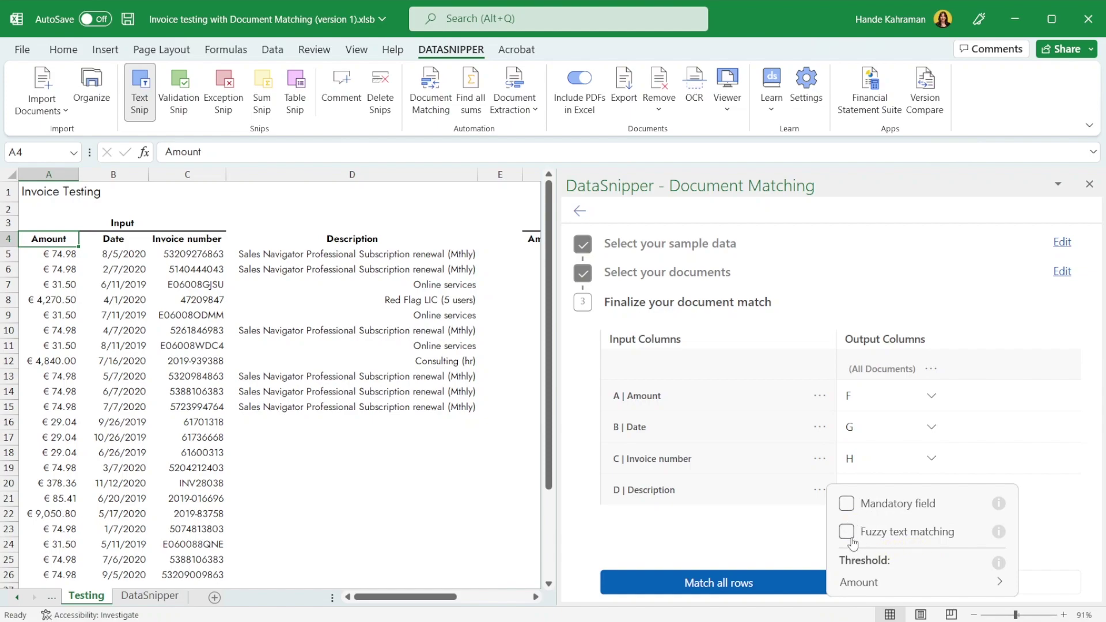
pyautogui.click(847, 532)
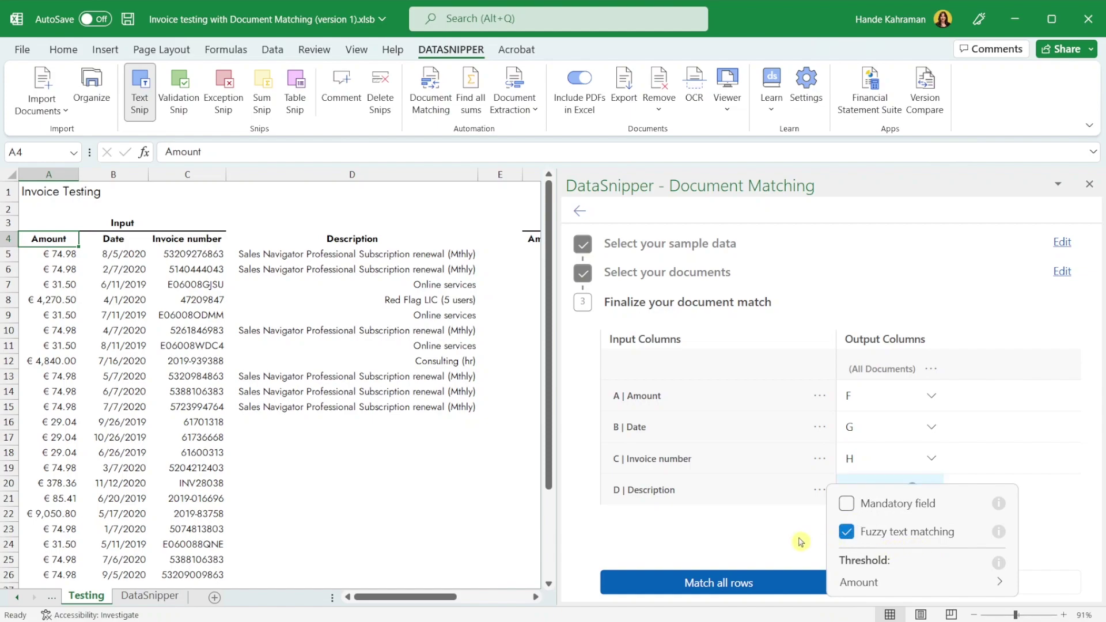
pyautogui.click(764, 543)
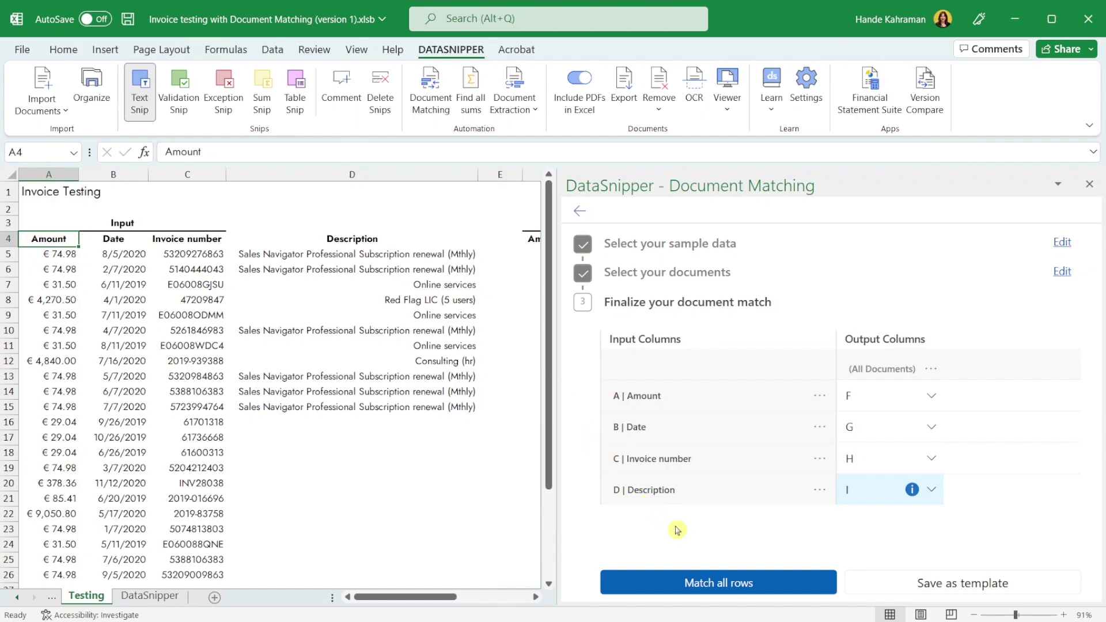
pyautogui.click(693, 580)
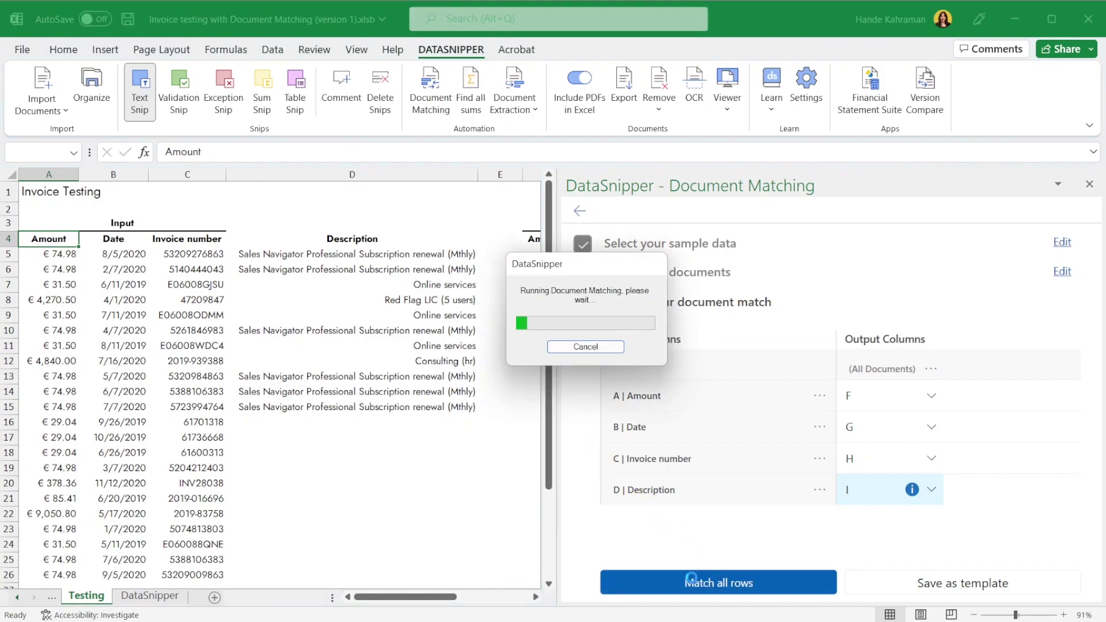
pyautogui.click(691, 353)
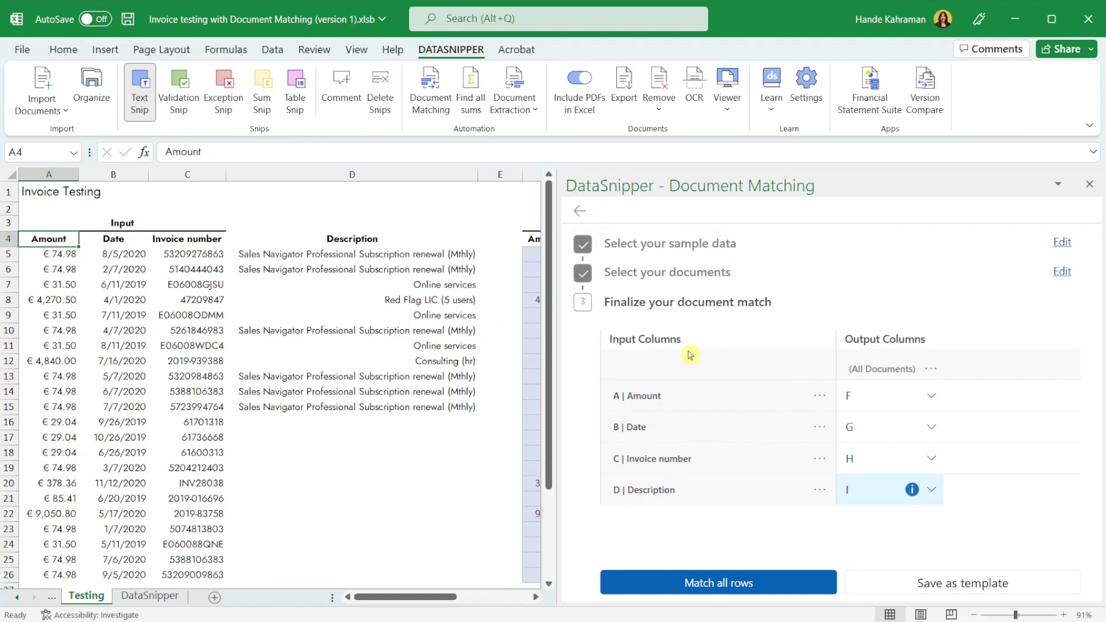
pyautogui.moveTo(398, 597); pyautogui.dragTo(477, 601)
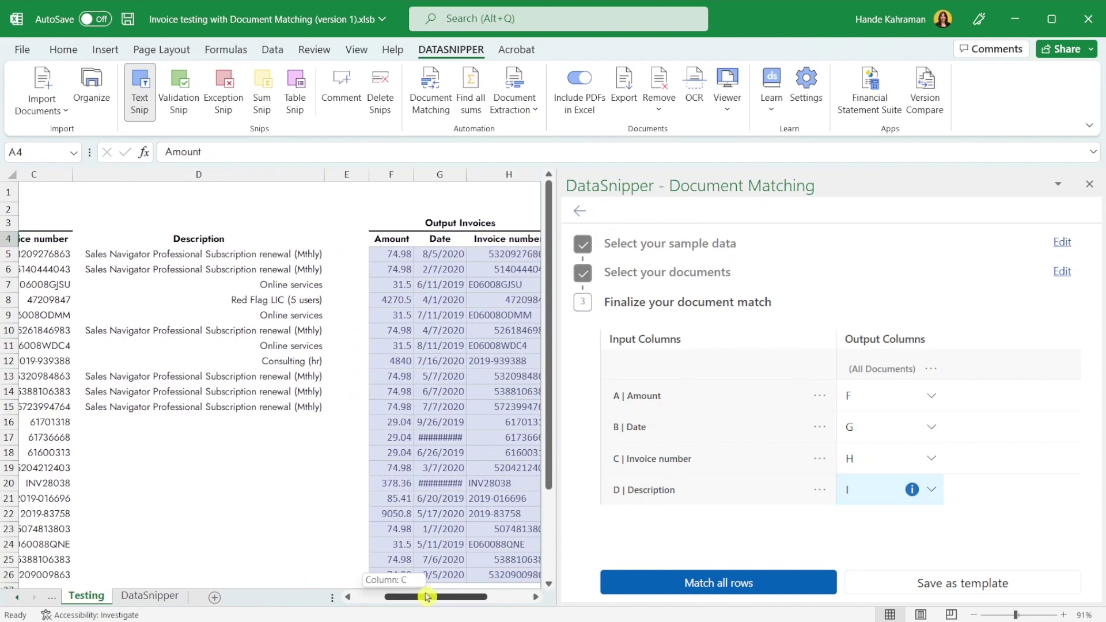
pyautogui.click(392, 257)
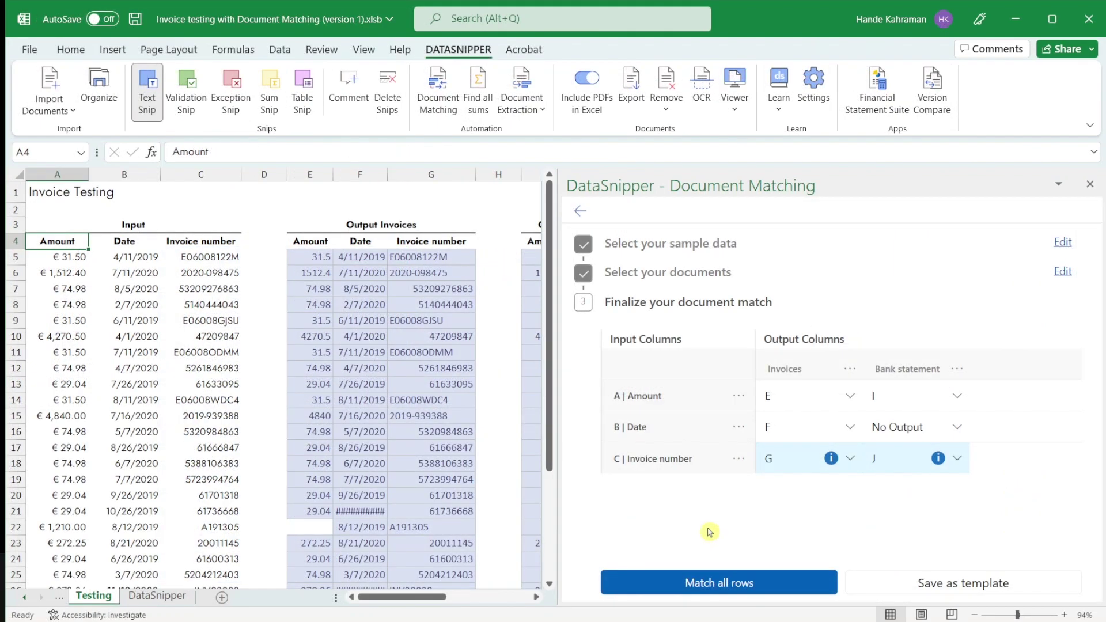
# Step: Force Invoices matches onto the same Page of document, then rerun matching, overwriting outputs
pyautogui.click(852, 369)
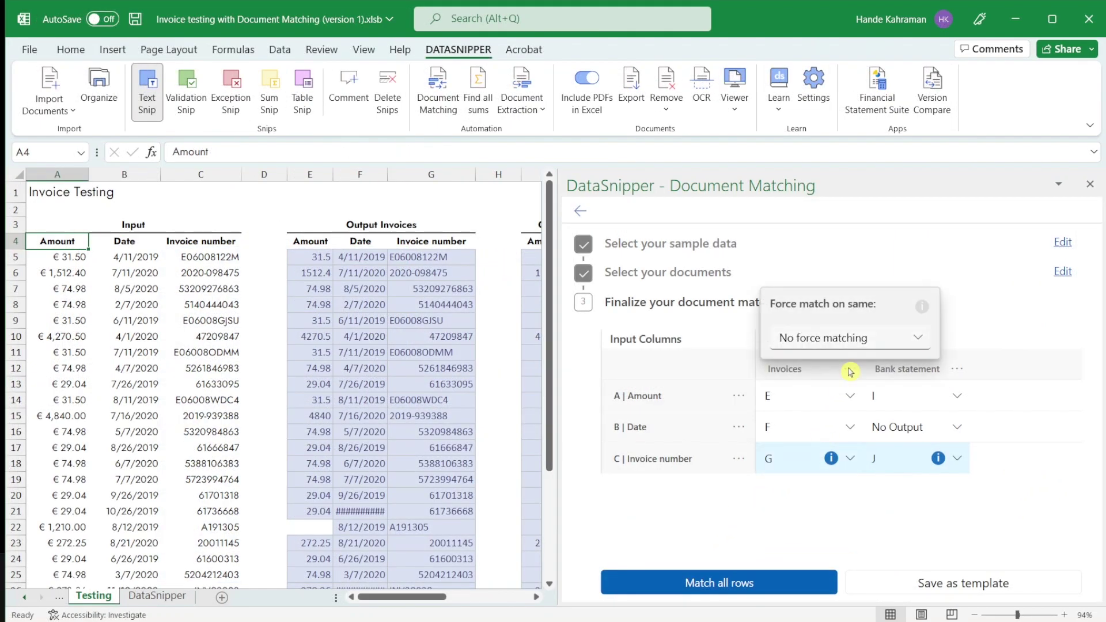
pyautogui.click(922, 339)
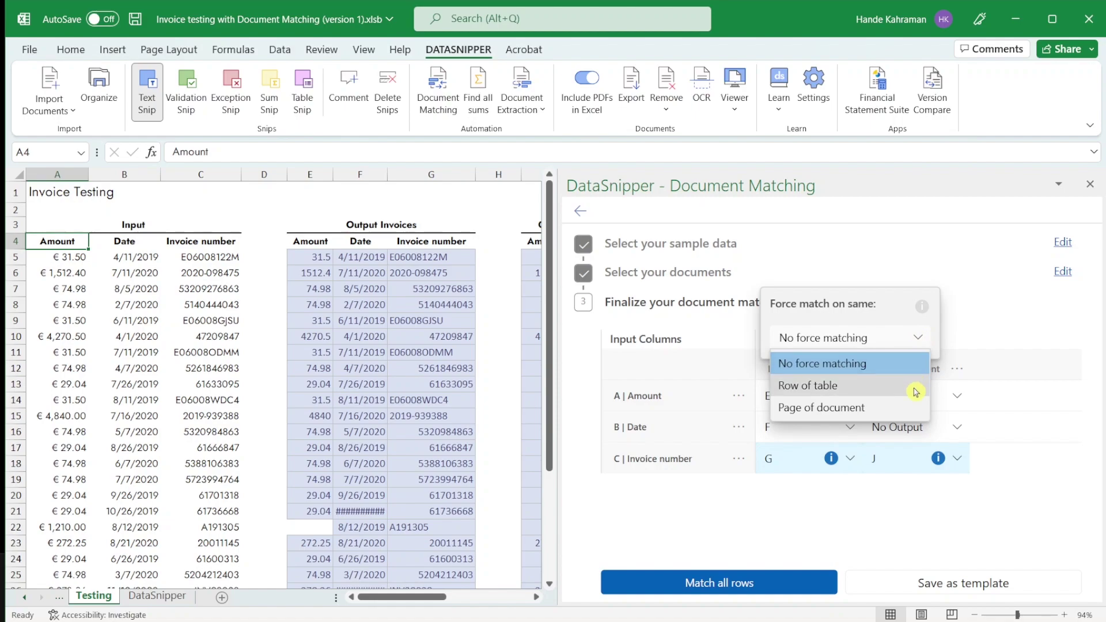
pyautogui.click(912, 412)
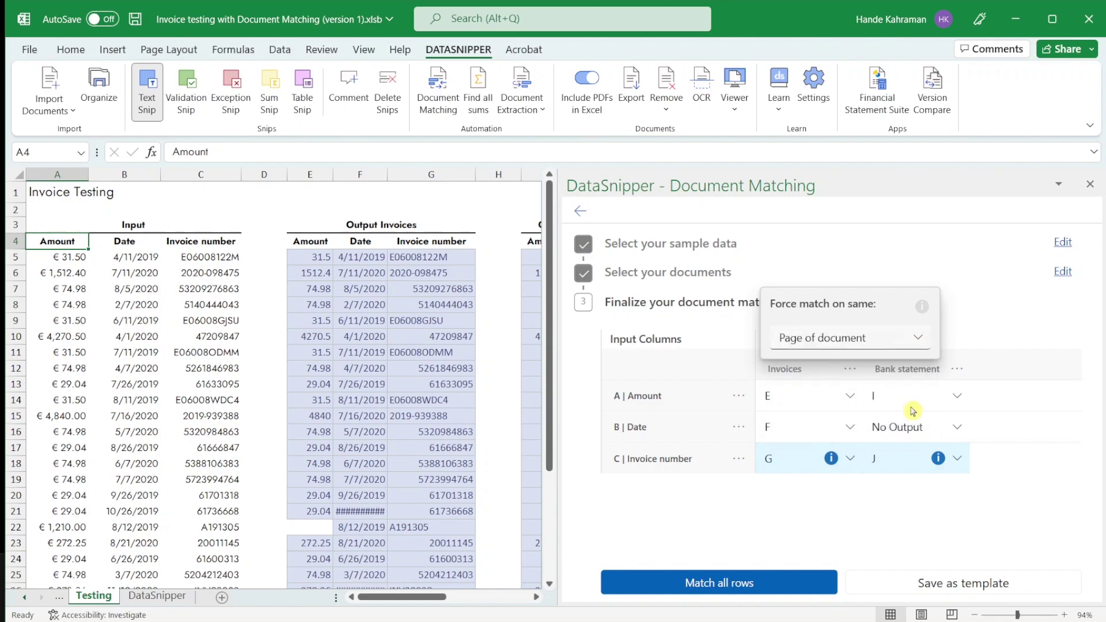
pyautogui.click(704, 584)
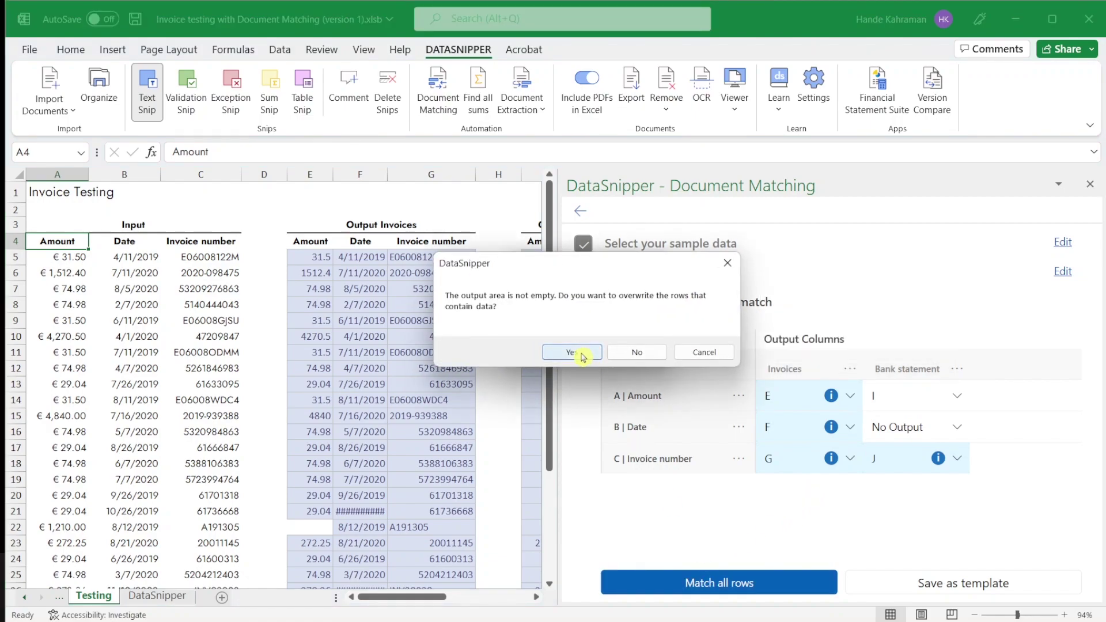
pyautogui.click(583, 357)
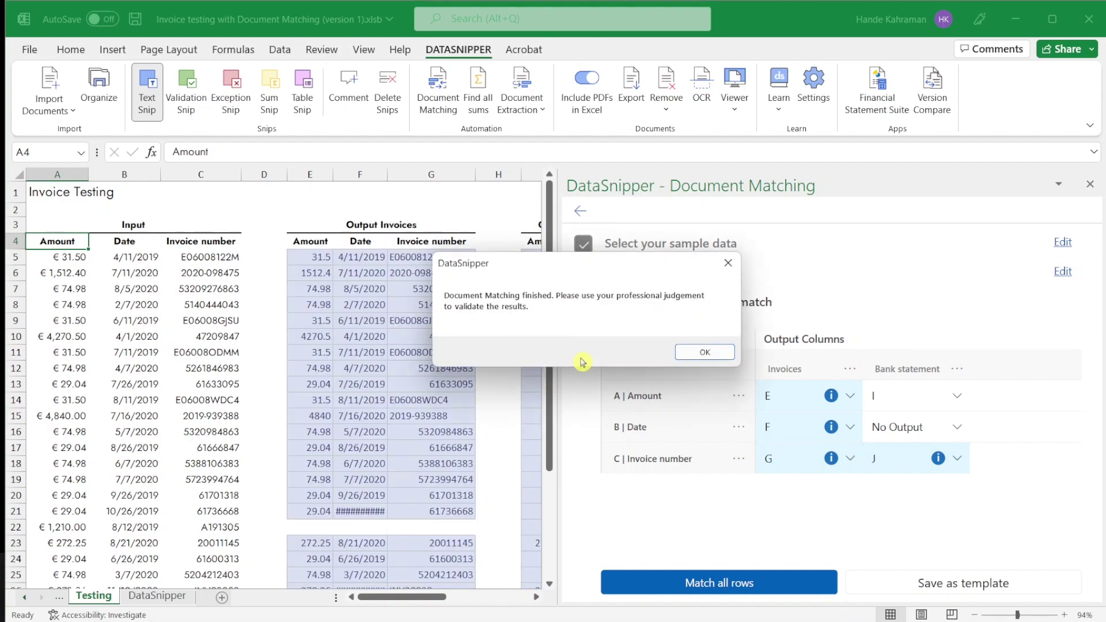
# Step: Dismiss the finished message and select amounts E5:E8 to view their source snips
pyautogui.click(705, 352)
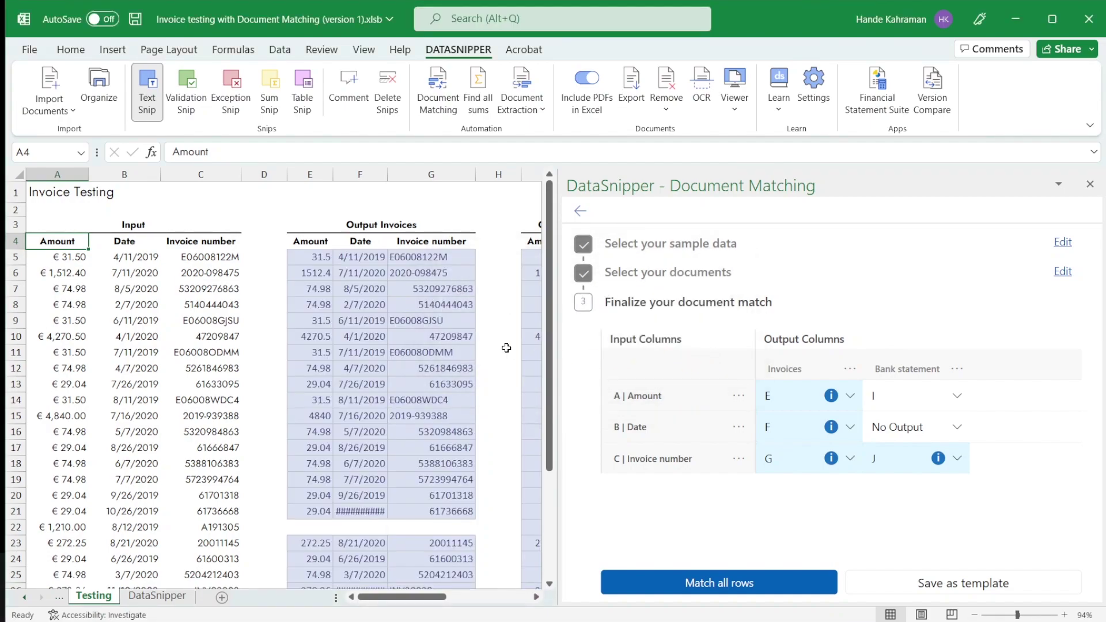
pyautogui.moveTo(318, 256); pyautogui.dragTo(319, 304)
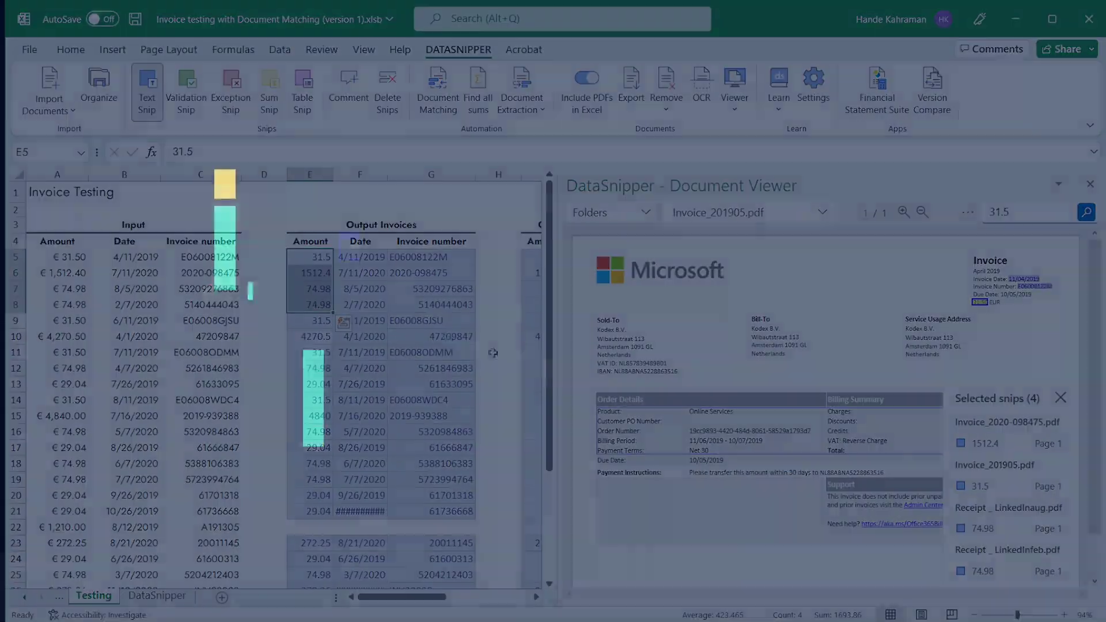